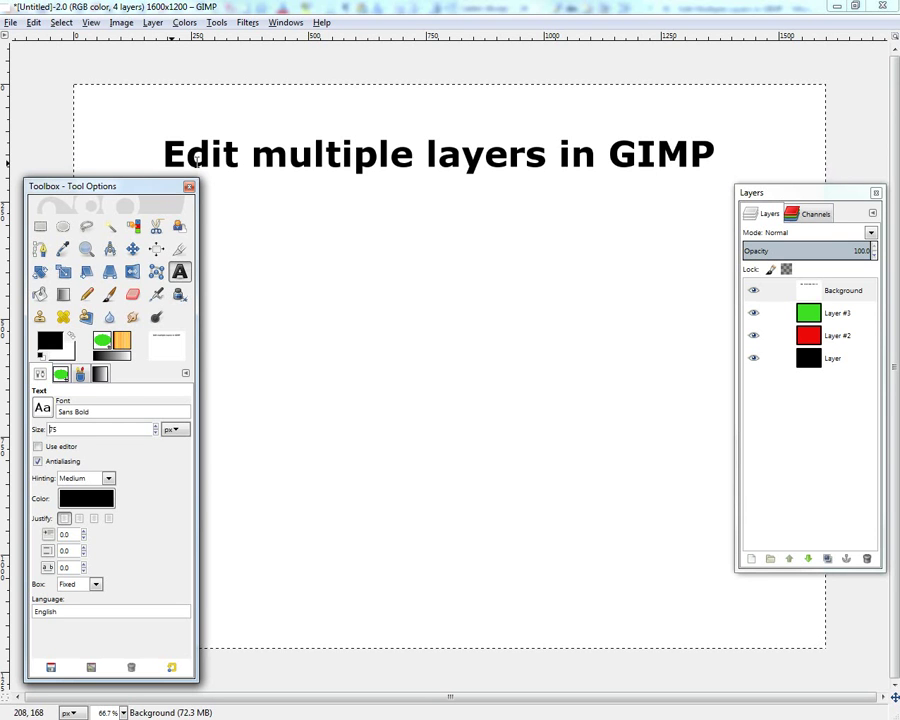
Step: Select the title text, leave it, and reposition the empty text box
{"action": "left_click_drag", "start_coordinate": [183, 153], "coordinate": [636, 172]}
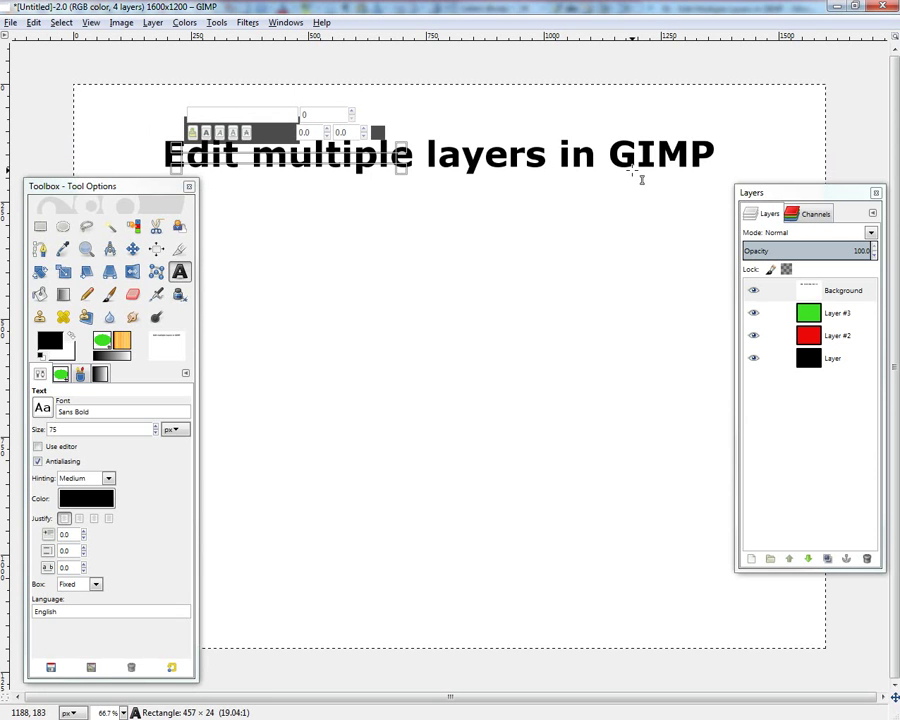
{"action": "left_click", "coordinate": [378, 209]}
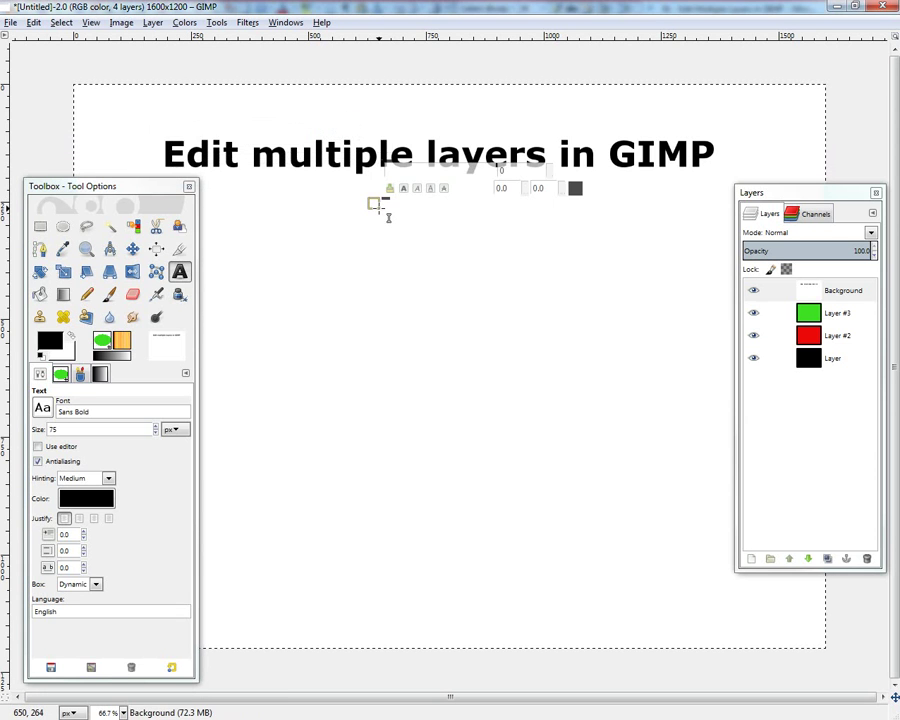
{"action": "left_click", "coordinate": [355, 326]}
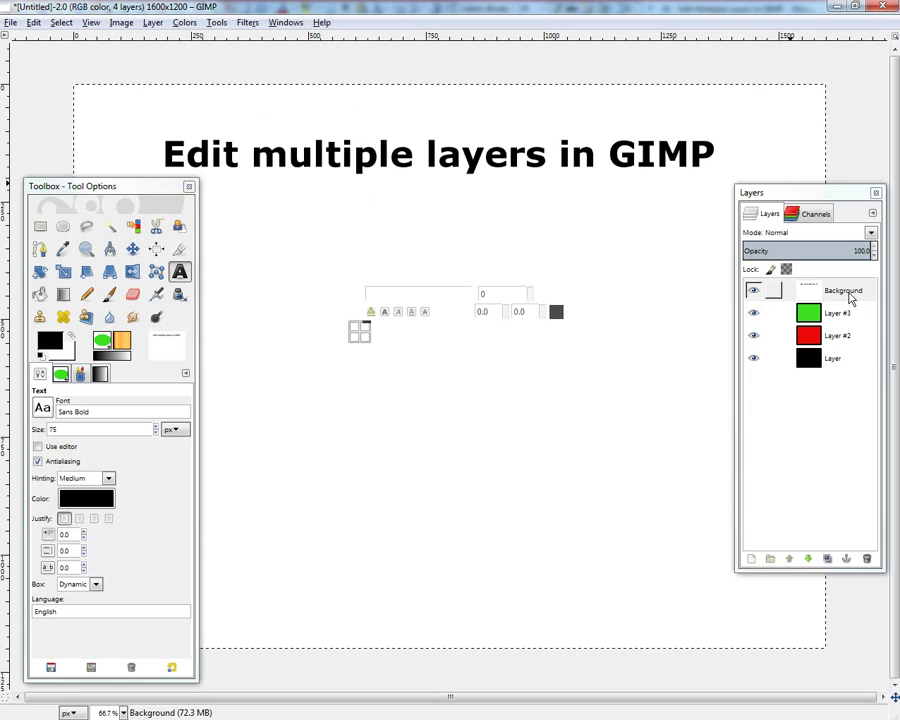
Step: Drag Background to the bottom of the stack, then hide and reshow every layer to check the order
{"action": "left_click_drag", "start_coordinate": [848, 293], "coordinate": [855, 382]}
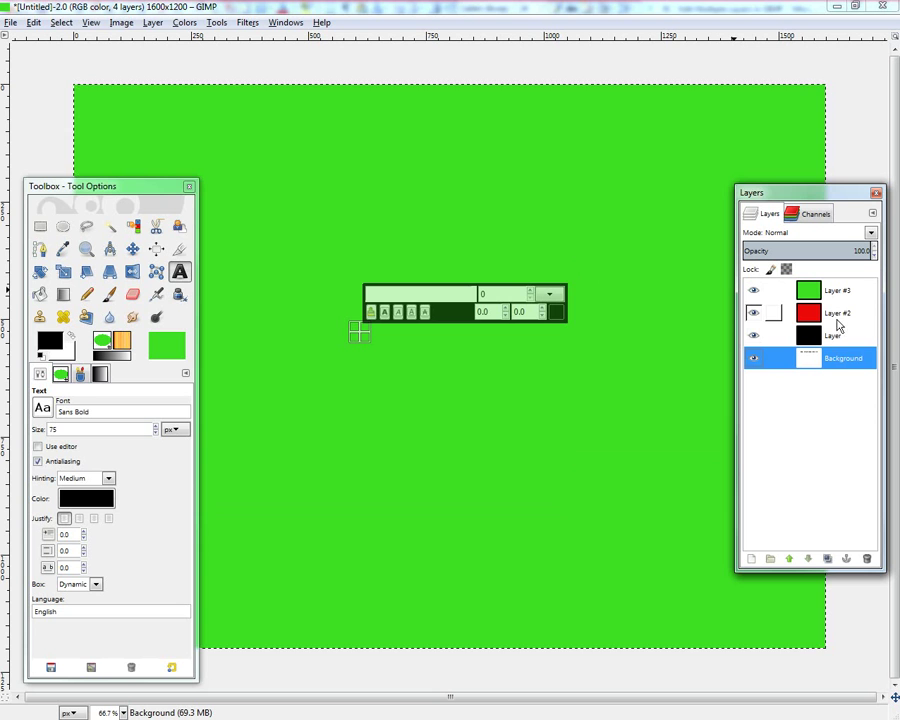
{"action": "left_click", "coordinate": [753, 292]}
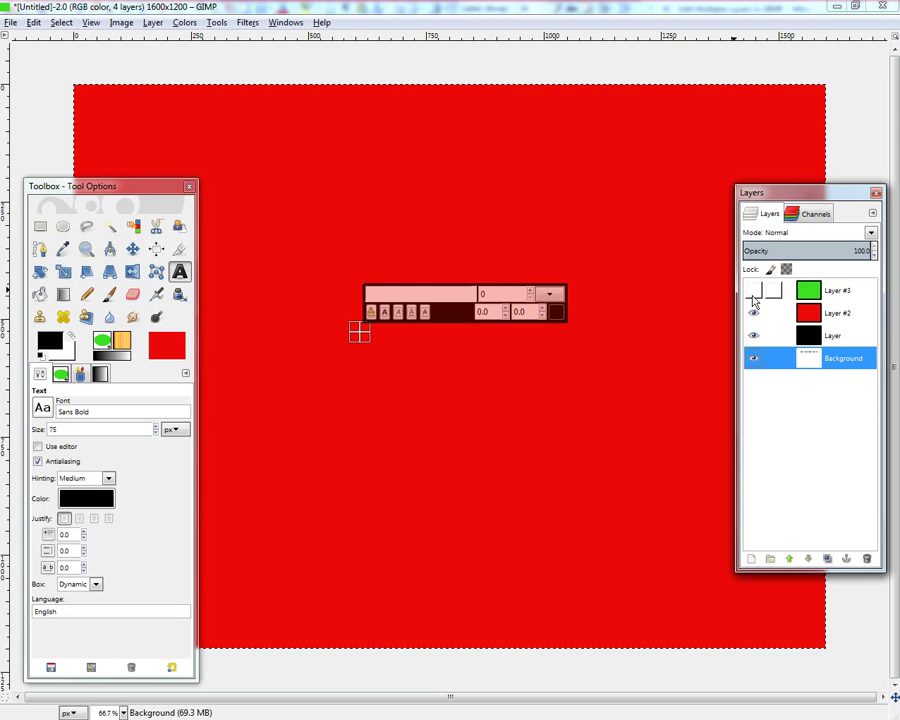
{"action": "left_click", "coordinate": [753, 313]}
{"action": "left_click", "coordinate": [753, 335]}
{"action": "left_click", "coordinate": [754, 359]}
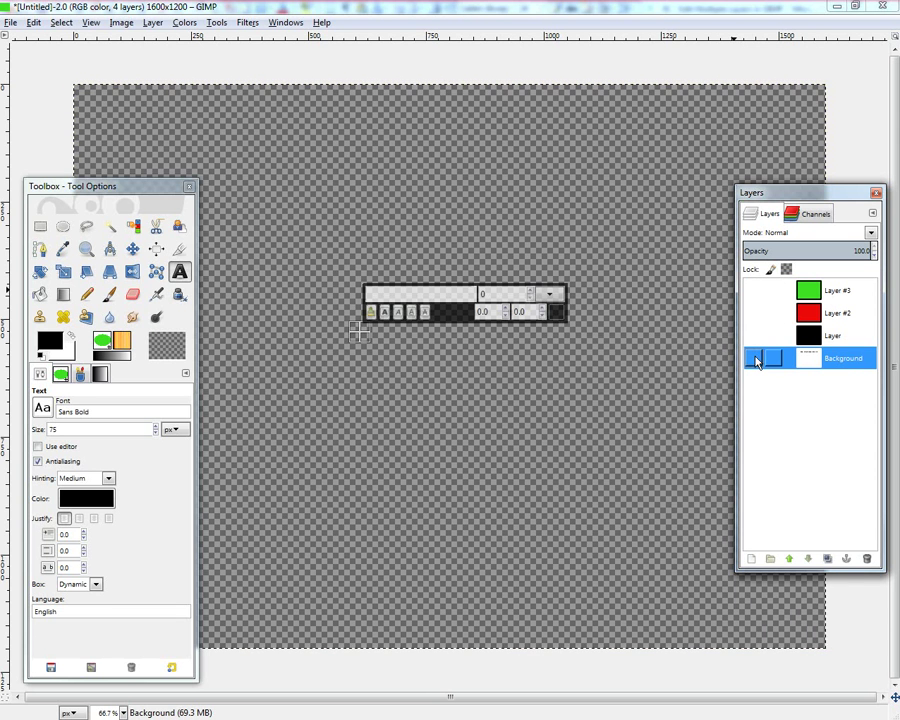
{"action": "left_click", "coordinate": [754, 359]}
{"action": "left_click", "coordinate": [753, 336]}
{"action": "left_click", "coordinate": [755, 312]}
{"action": "left_click", "coordinate": [753, 291]}
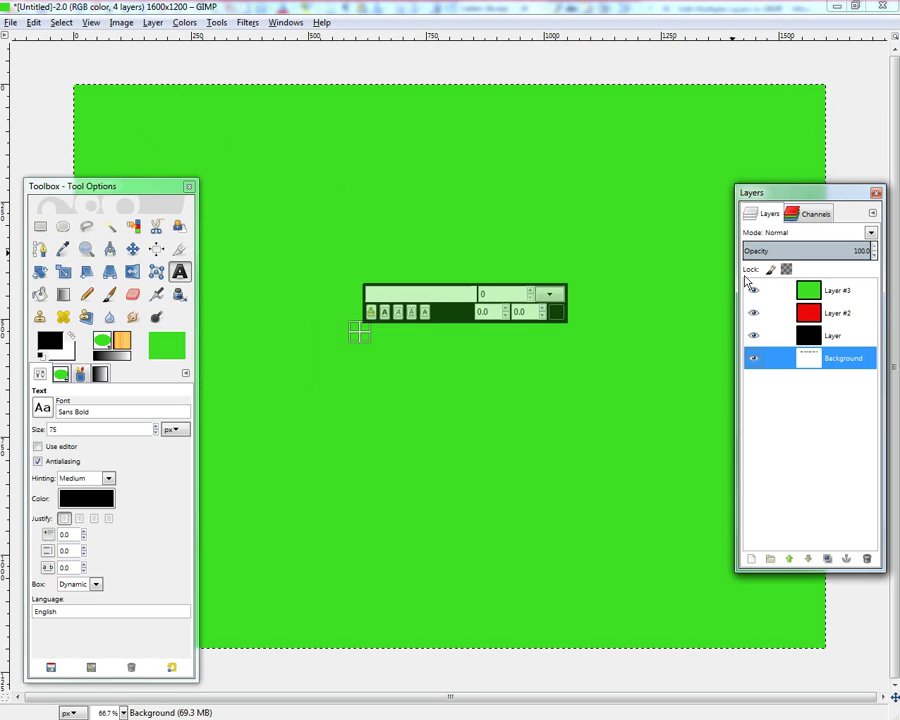
Step: Scale the green Layer #3 down to 1335×1028 from its top-left corner
{"action": "left_click", "coordinate": [786, 292]}
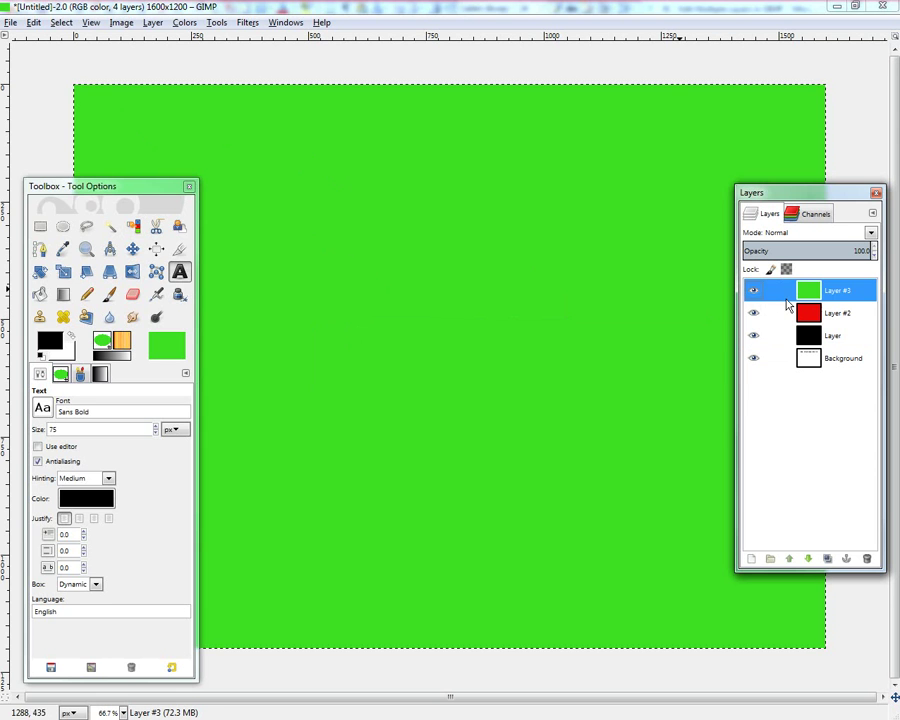
{"action": "left_click", "coordinate": [63, 271]}
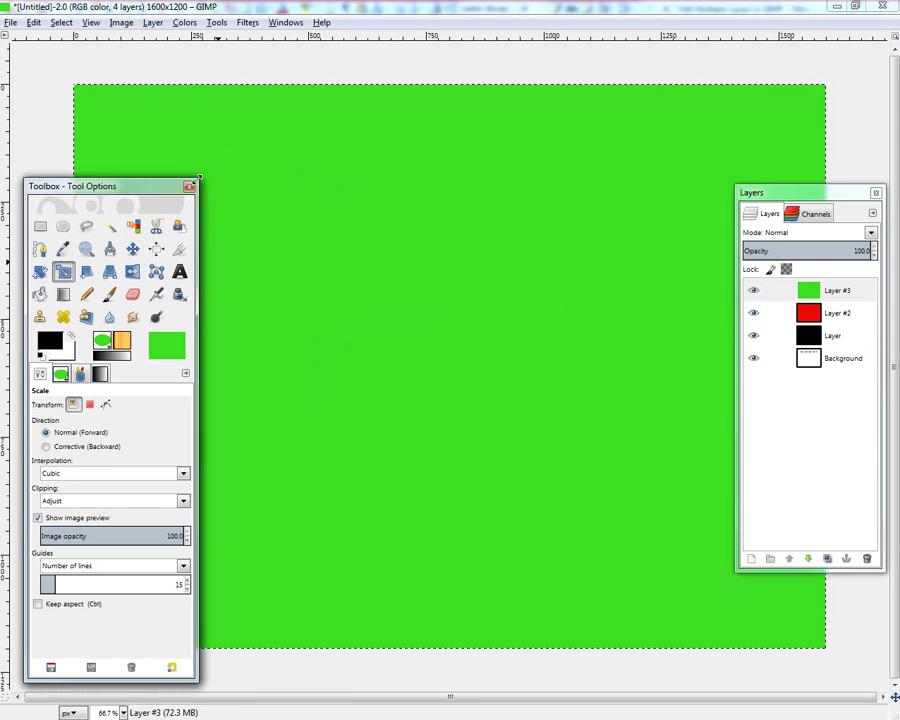
{"action": "key", "text": "Tab"}
{"action": "left_click_drag", "start_coordinate": [201, 152], "coordinate": [328, 237]}
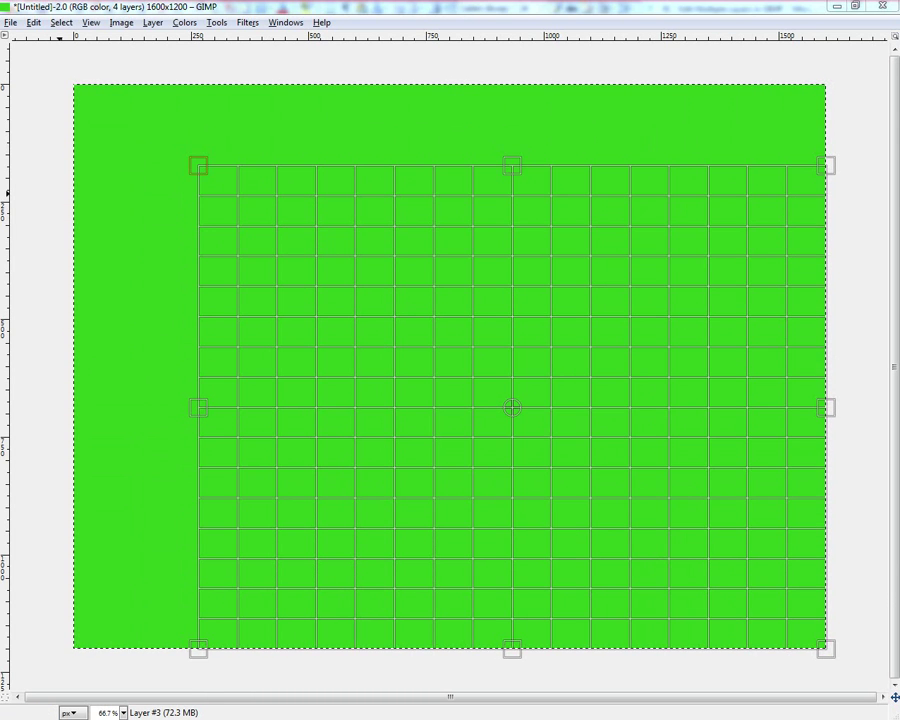
{"action": "left_click", "coordinate": [287, 245]}
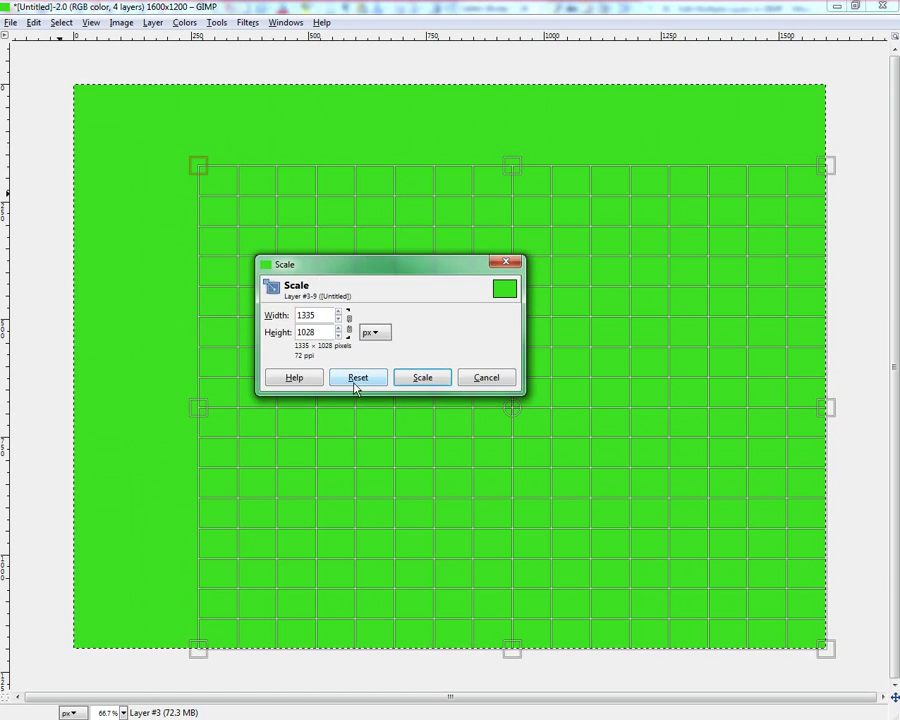
{"action": "left_click", "coordinate": [425, 378]}
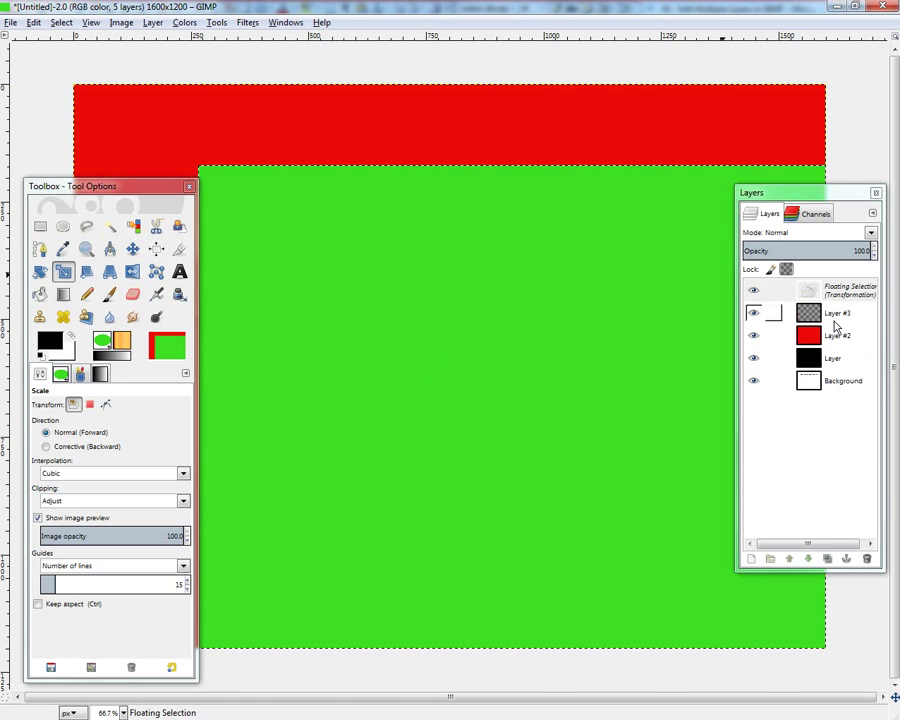
Step: Anchor the scaled floating selection into Layer #3, then select the red Layer #2
{"action": "right_click", "coordinate": [757, 291]}
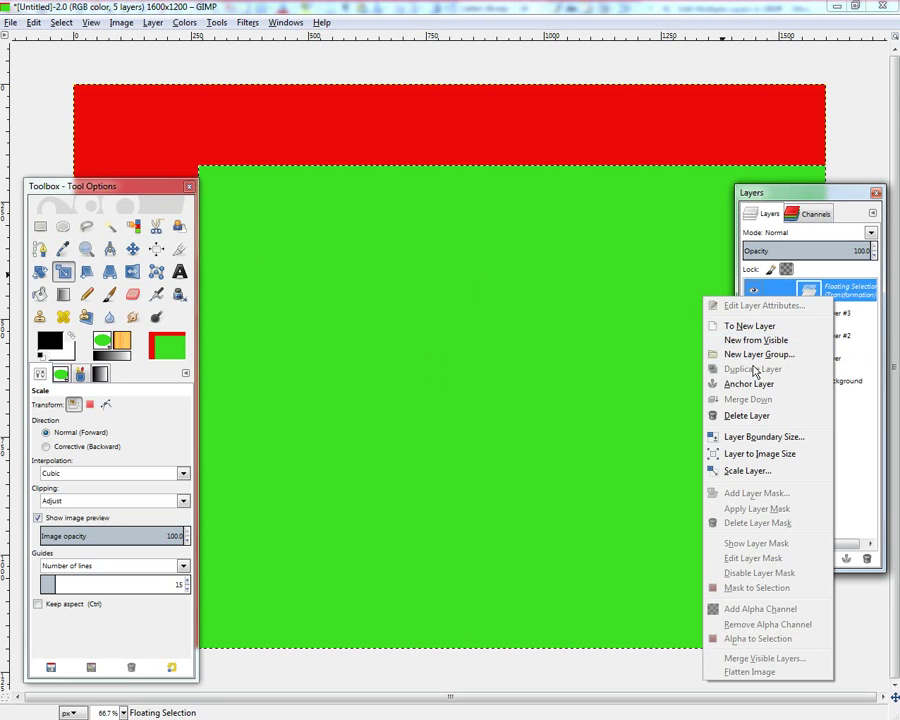
{"action": "left_click", "coordinate": [750, 384]}
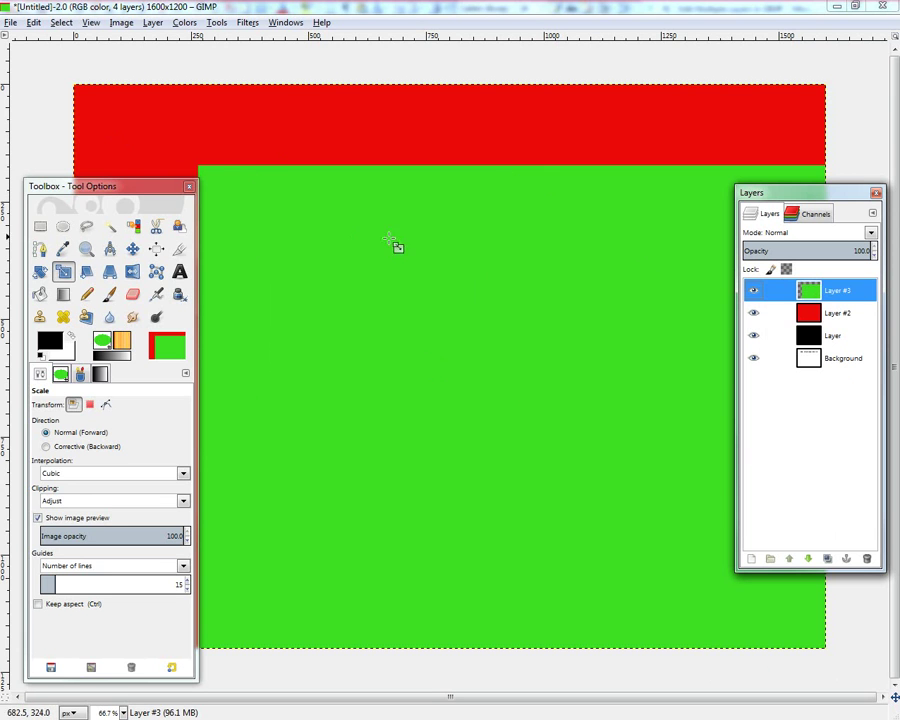
{"action": "left_click", "coordinate": [833, 316]}
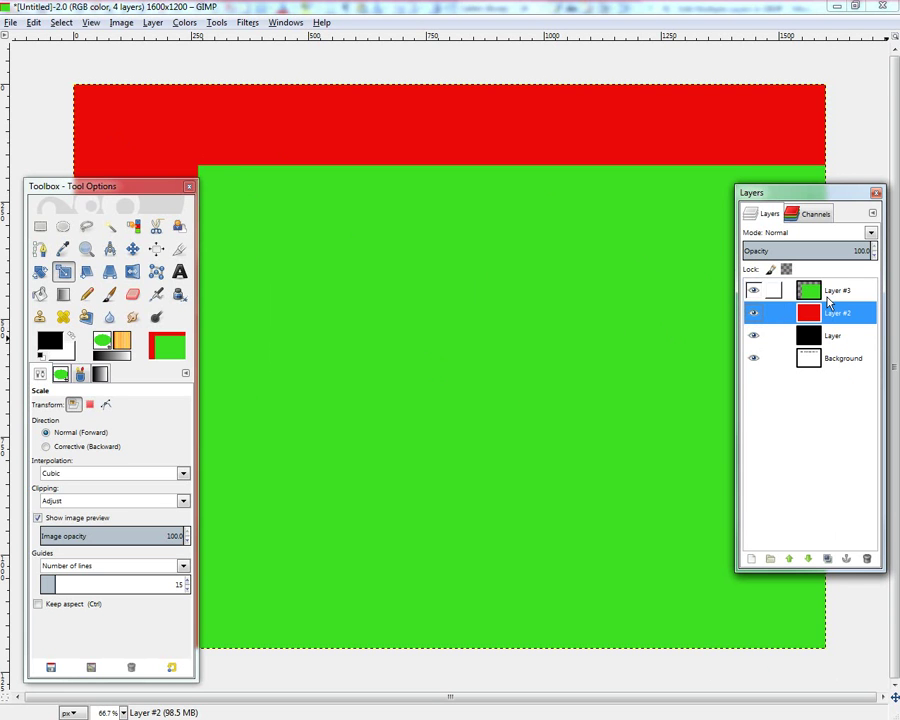
Step: Undo the green layer's anchoring and scaling, then link Layer #3 with the other layers
{"action": "key", "text": "ctrl+v"}
{"action": "key", "text": "ctrl+h"}
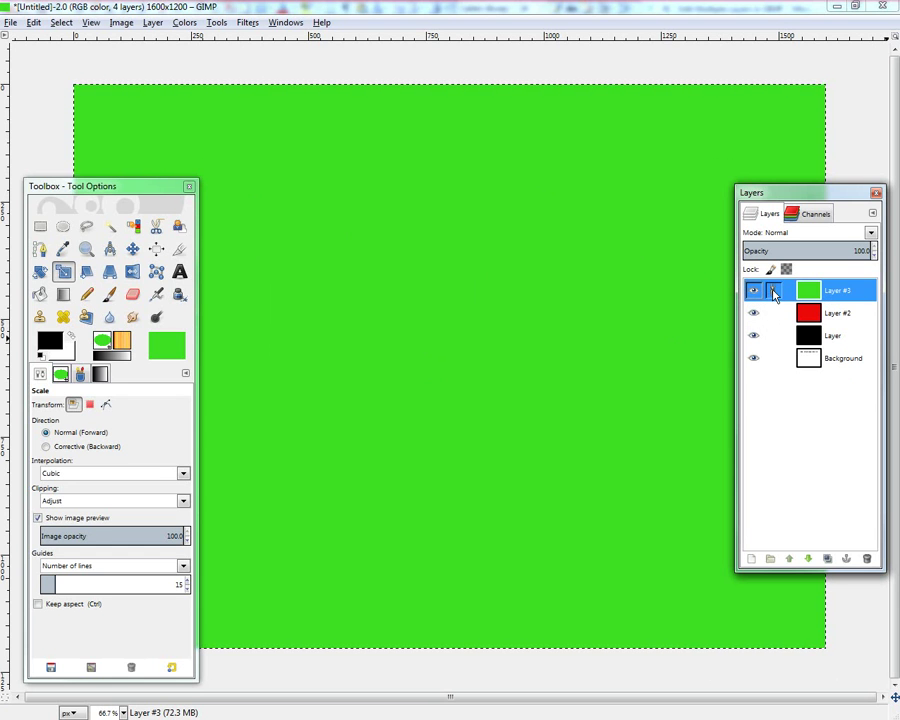
{"action": "left_click", "coordinate": [773, 291]}
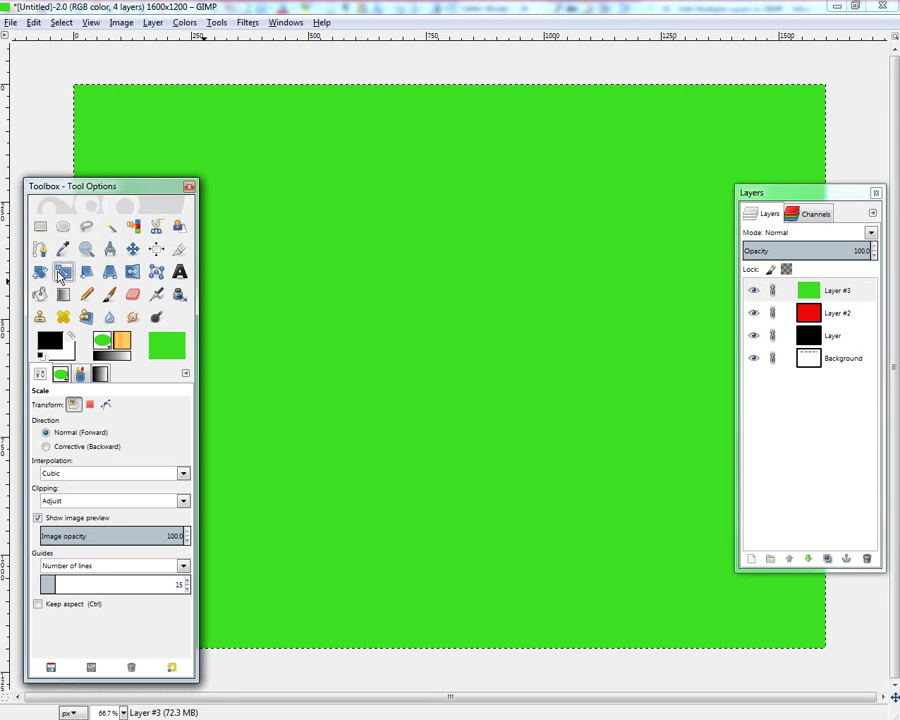
Step: Scale the linked layers to 1122×885 from the top-left corner and anchor the result
{"action": "left_click", "coordinate": [140, 125]}
{"action": "left_click_drag", "start_coordinate": [140, 125], "coordinate": [363, 272]}
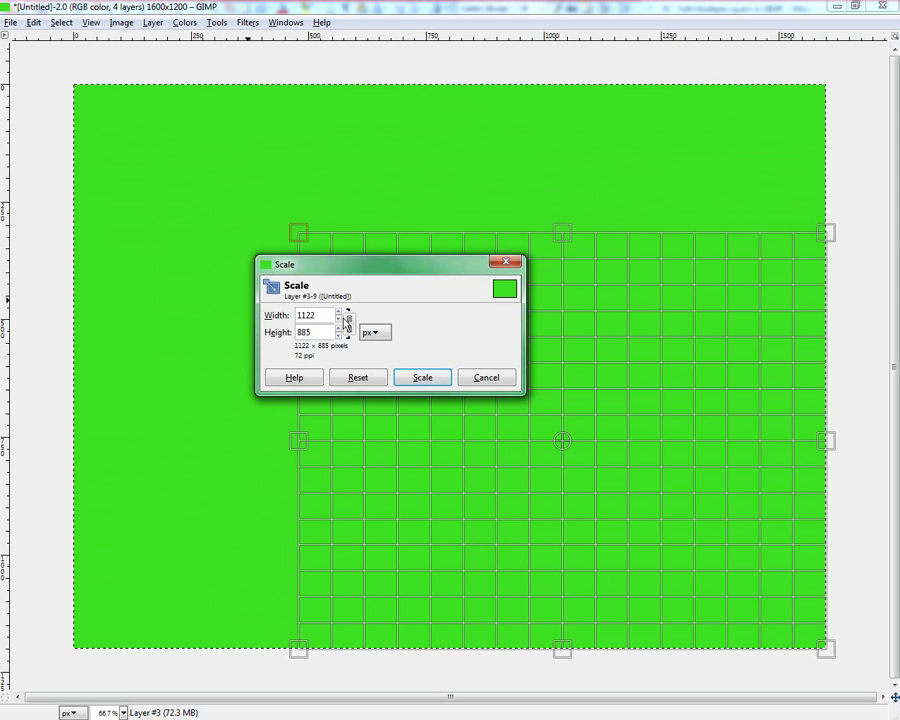
{"action": "left_click", "coordinate": [414, 377]}
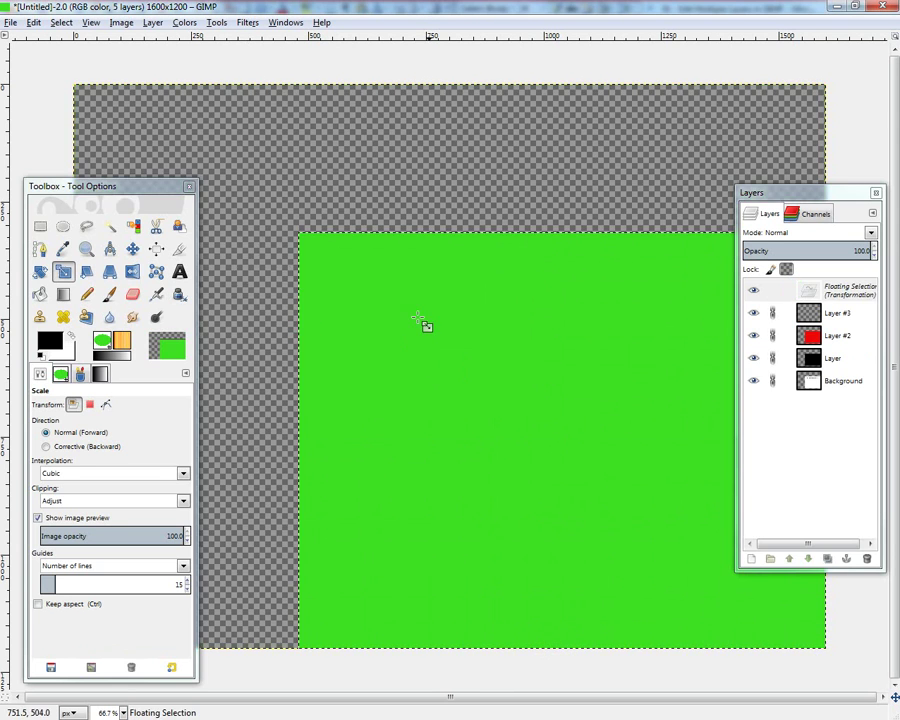
{"action": "left_click", "coordinate": [828, 300]}
{"action": "right_click", "coordinate": [828, 300]}
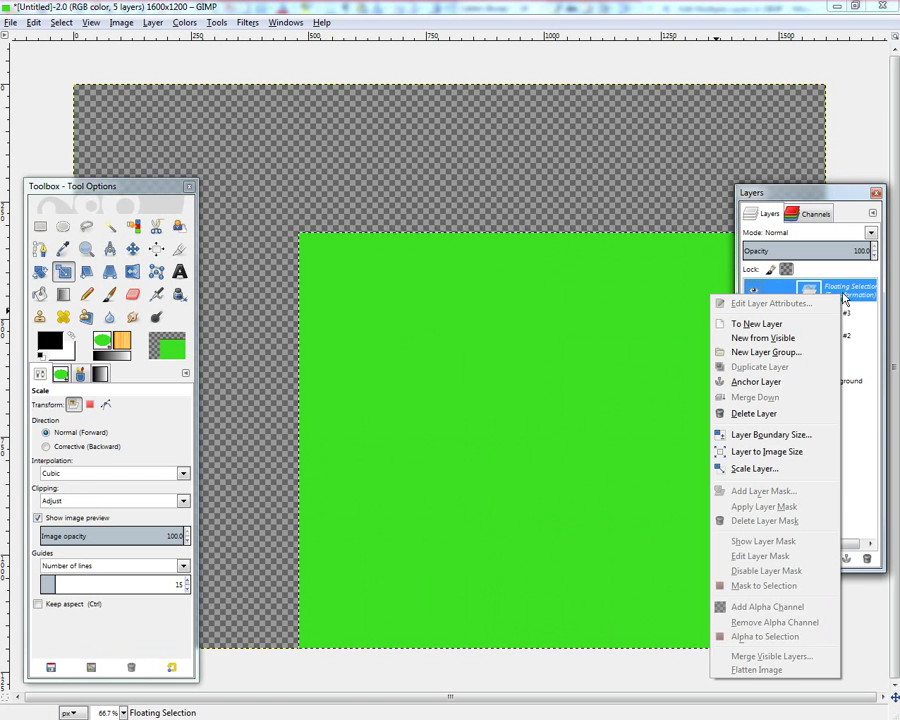
{"action": "left_click", "coordinate": [765, 382]}
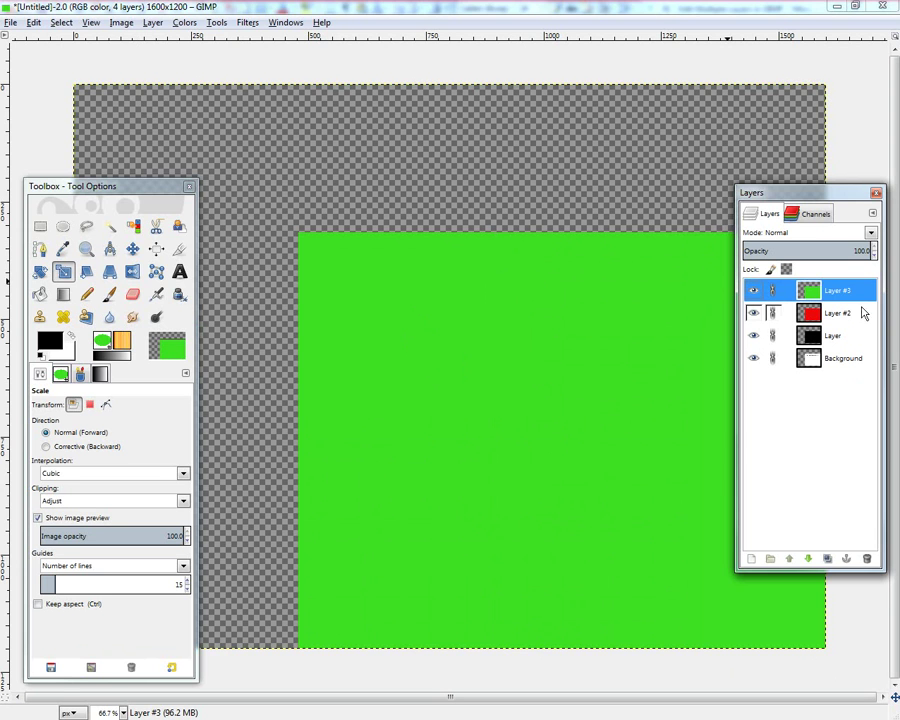
Step: Fit the canvas to layers, crop around the green layer, then undo back to 1600×1200
{"action": "left_click", "coordinate": [121, 23]}
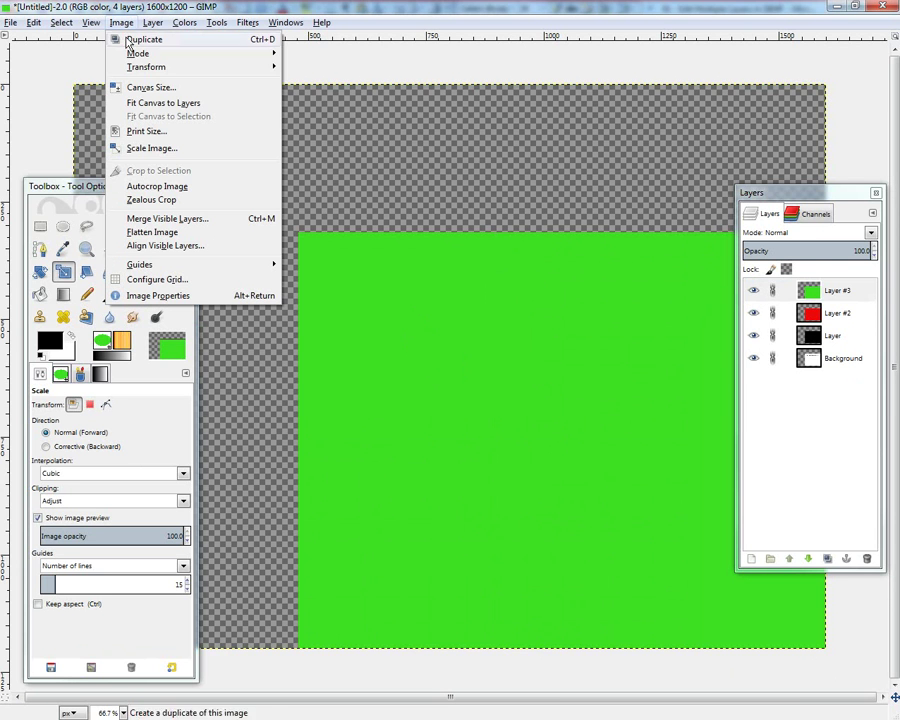
{"action": "left_click", "coordinate": [152, 102]}
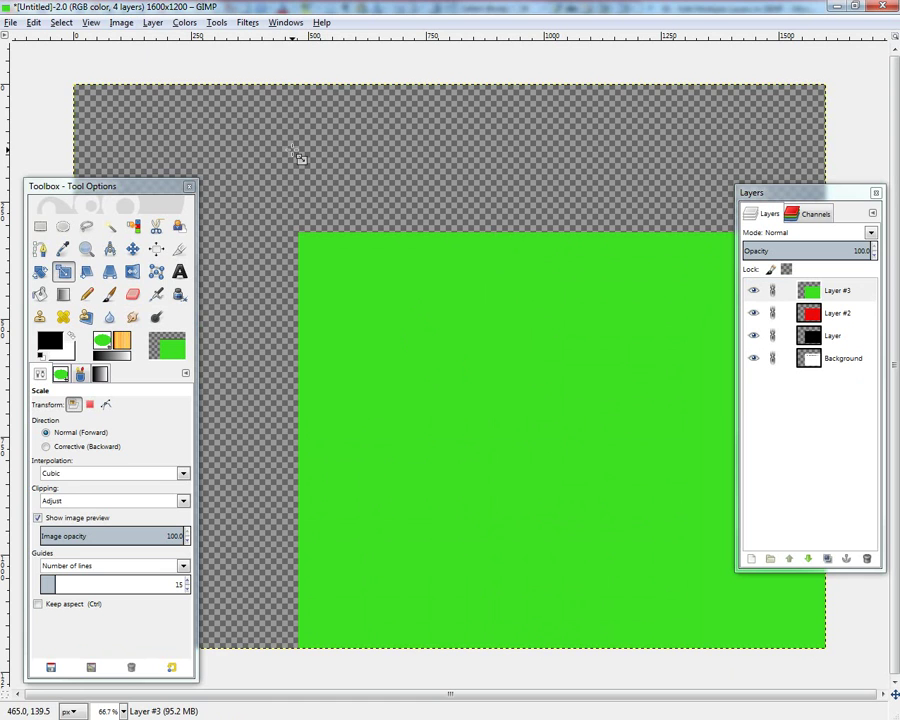
{"action": "left_click", "coordinate": [181, 249]}
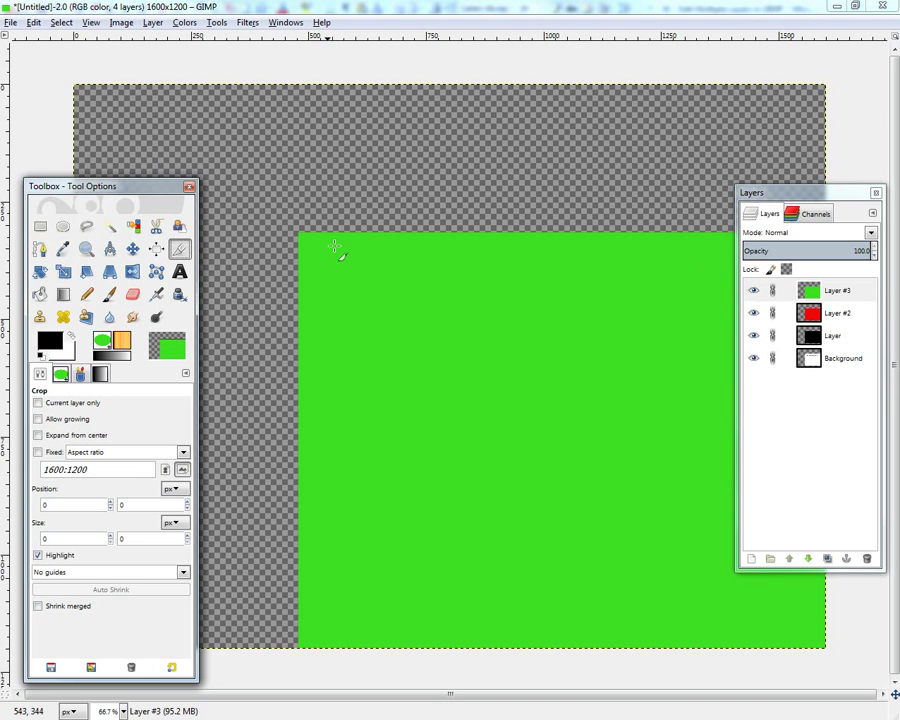
{"action": "left_click_drag", "start_coordinate": [298, 234], "coordinate": [883, 719]}
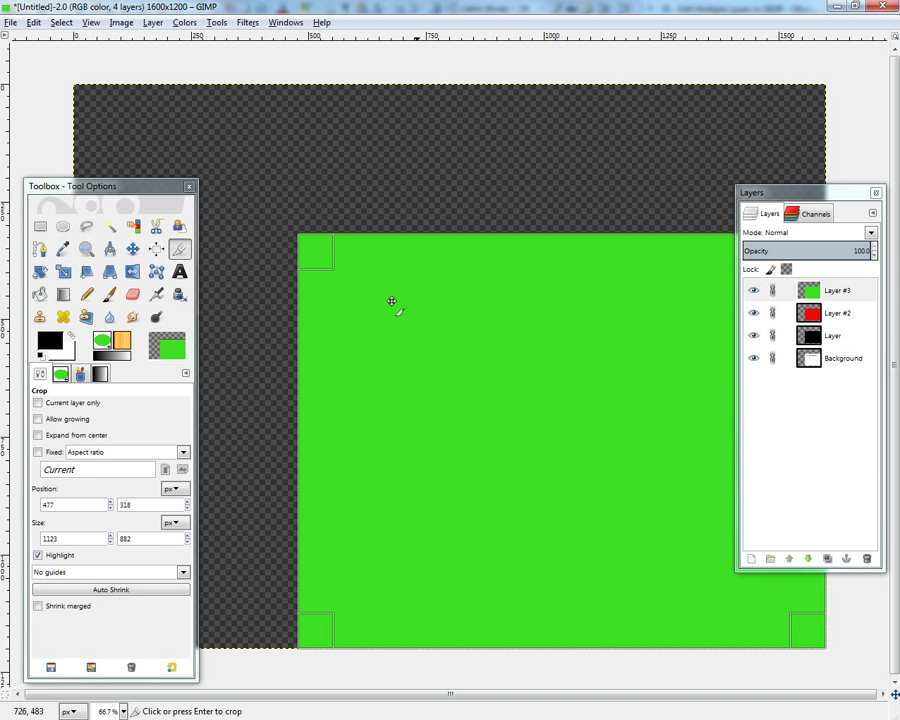
{"action": "left_click", "coordinate": [530, 388]}
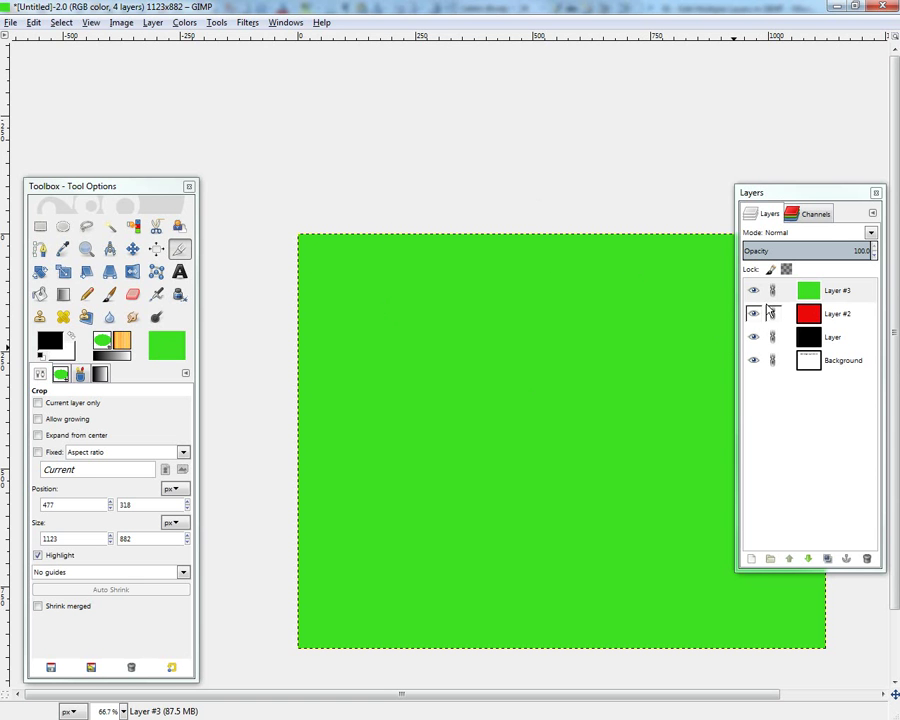
{"action": "key", "text": "ctrl+z"}
{"action": "key", "text": "ctrl+z"}
{"action": "key", "text": "ctrl+z"}
{"action": "key", "text": "ctrl+z"}
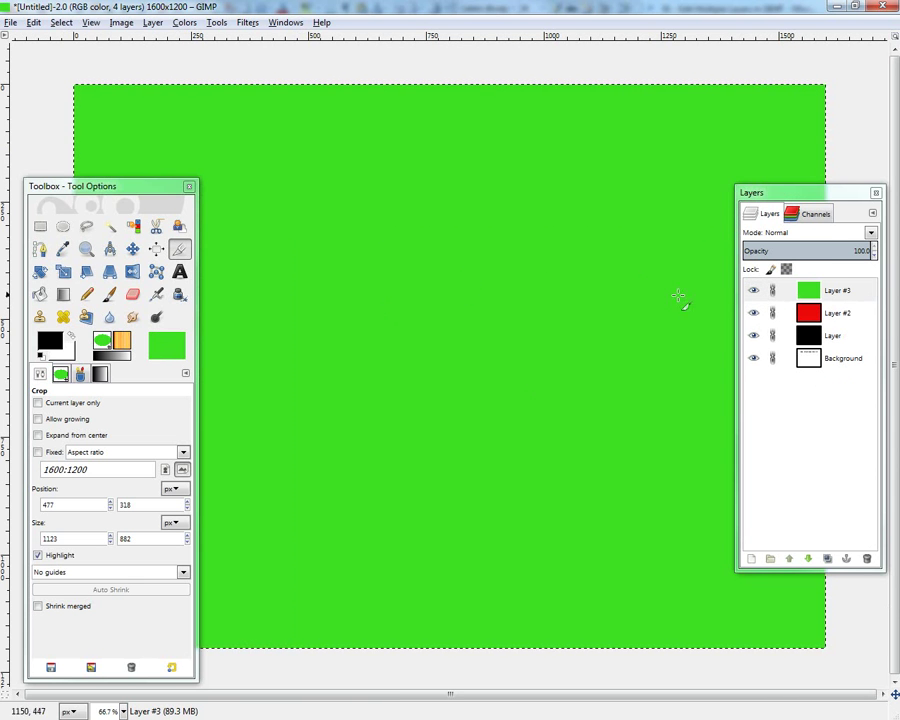
Step: Rotate the linked layers together by about 30°
{"action": "left_click", "coordinate": [40, 271]}
{"action": "key", "text": "Tab"}
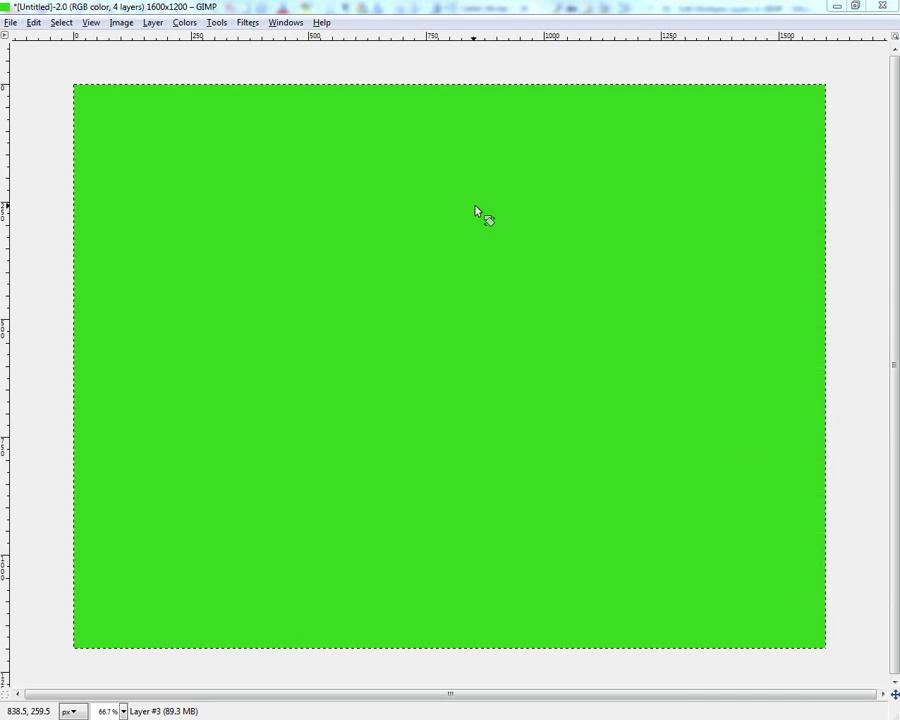
{"action": "left_click_drag", "start_coordinate": [482, 215], "coordinate": [536, 281]}
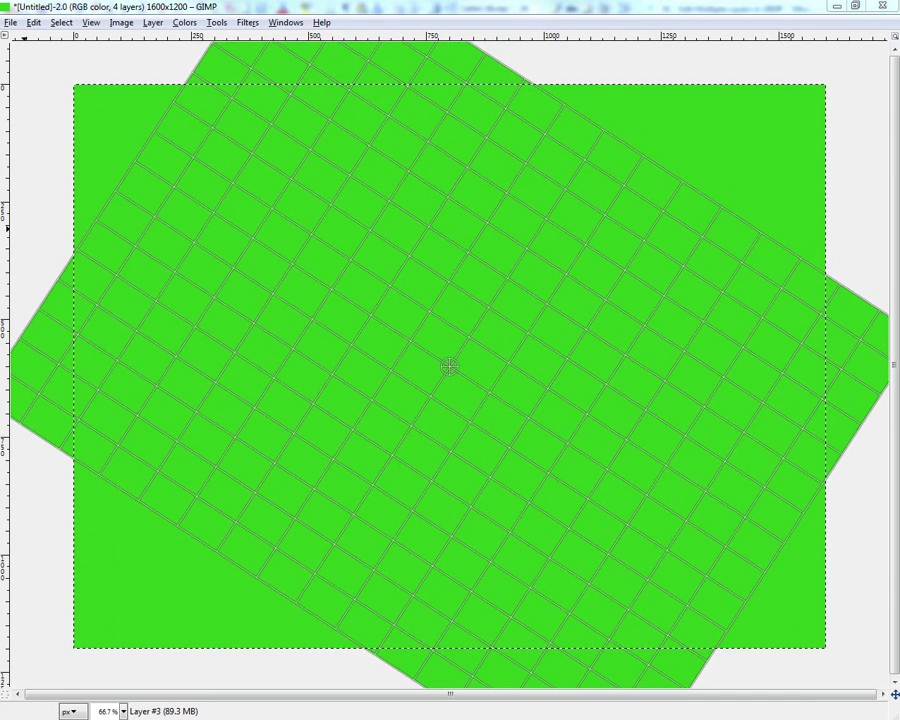
{"action": "key", "text": "Return"}
{"action": "key", "text": "Tab"}
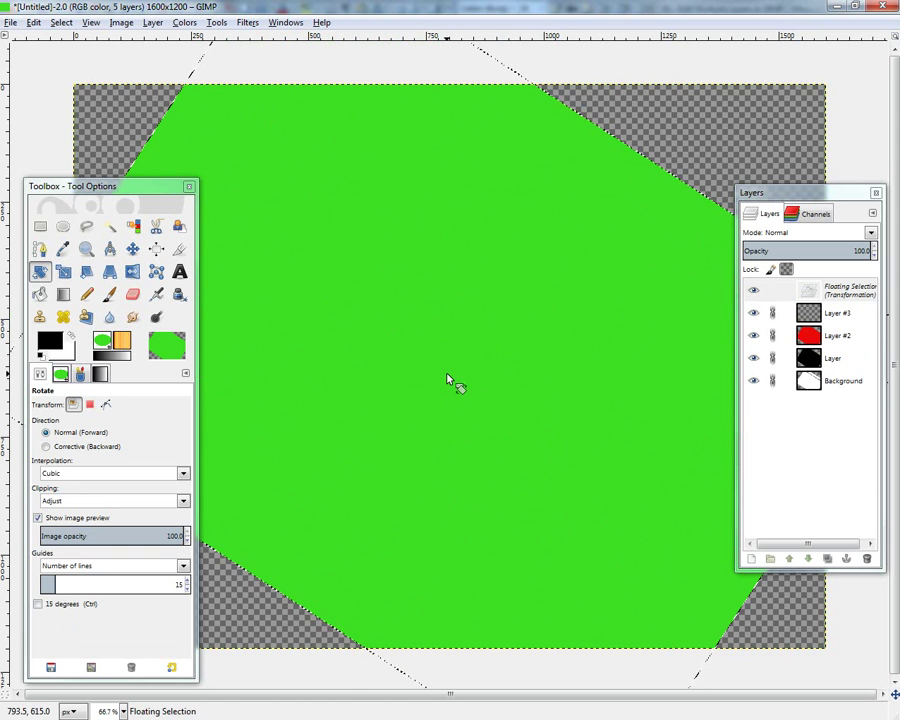
Step: Anchor the rotated floating selection into Layer #3
{"action": "left_click", "coordinate": [825, 292]}
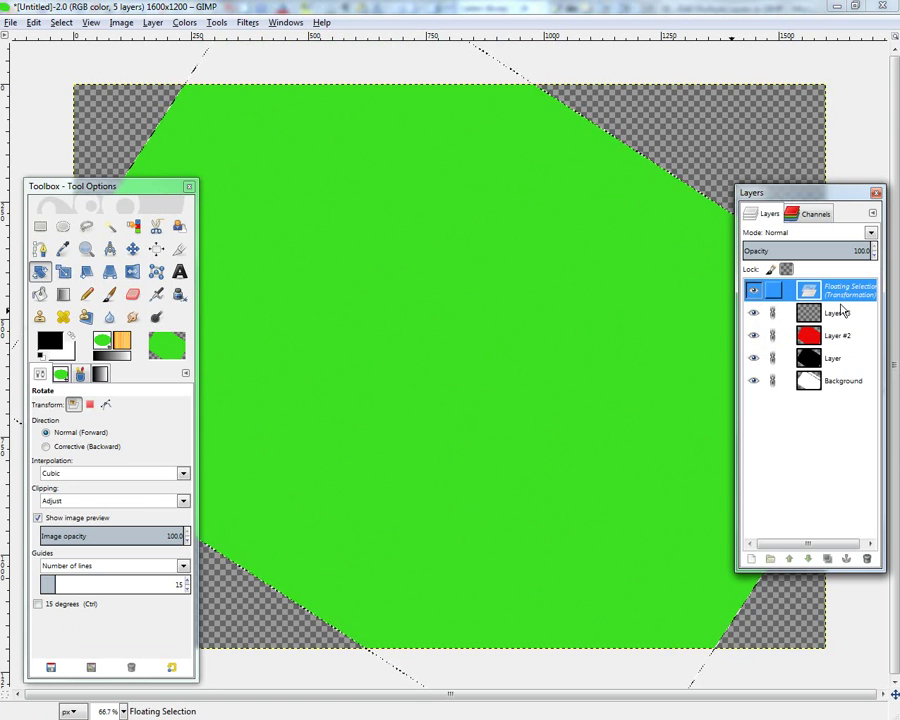
{"action": "right_click", "coordinate": [811, 298]}
{"action": "left_click", "coordinate": [766, 386]}
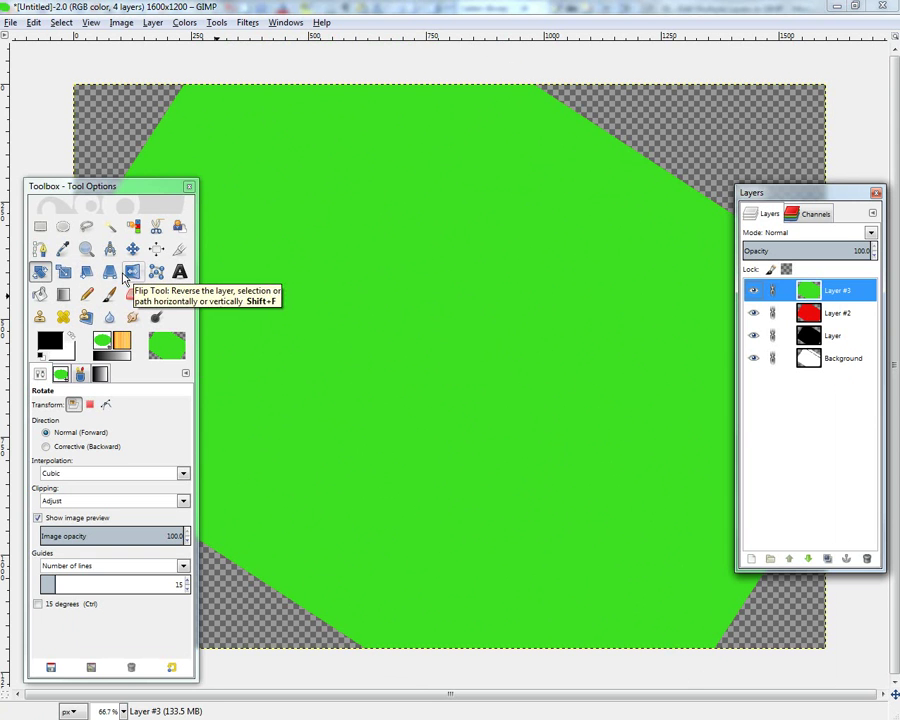
Step: Shear the linked layers horizontally with the Shear tool
{"action": "left_click", "coordinate": [87, 272]}
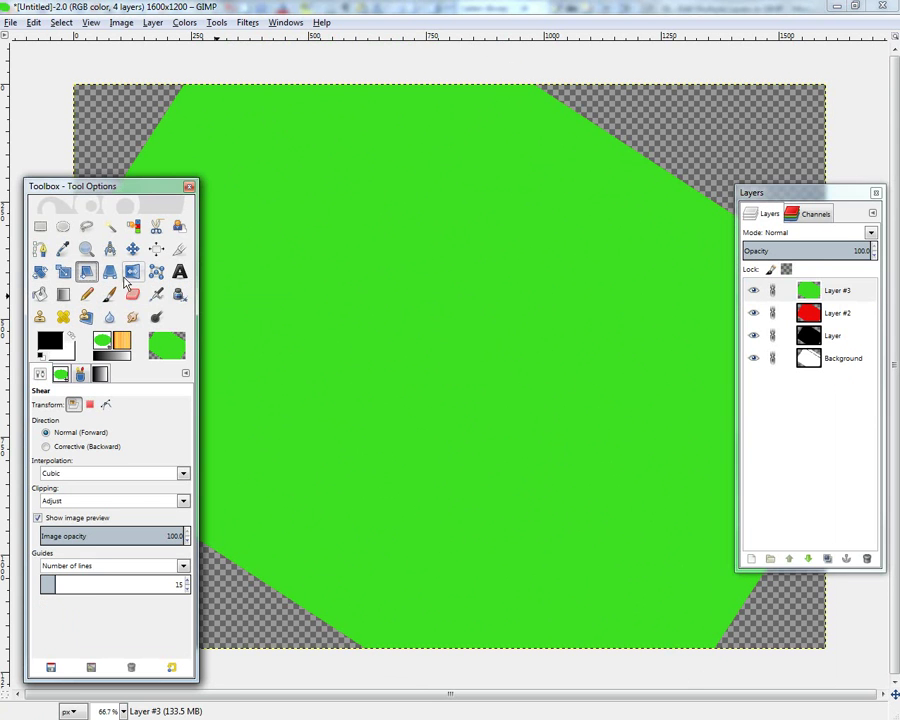
{"action": "key", "text": "Tab"}
{"action": "left_click_drag", "start_coordinate": [257, 305], "coordinate": [745, 311]}
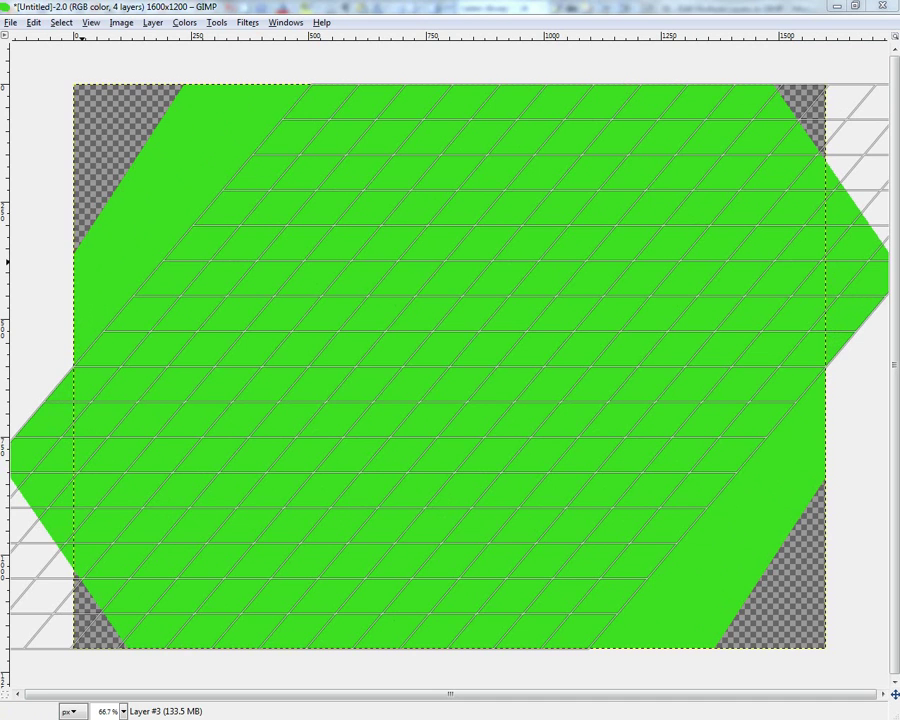
{"action": "left_click", "coordinate": [290, 284]}
{"action": "key", "text": "Tab"}
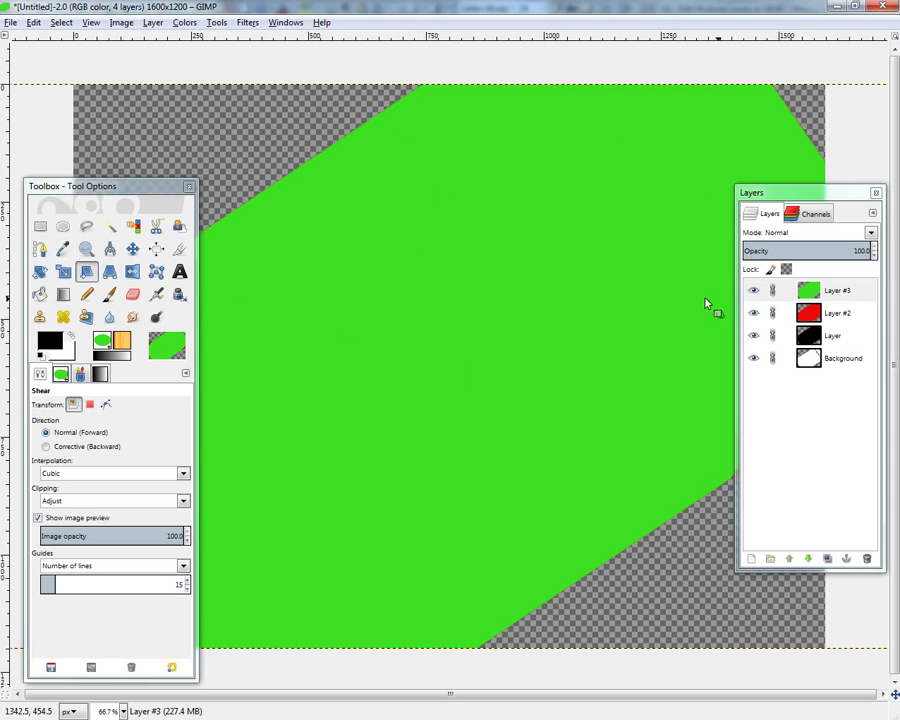
Step: Hide Layer #3, Layer #2 and the black Layer to reveal the sheared Background
{"action": "left_click", "coordinate": [754, 290]}
{"action": "left_click", "coordinate": [754, 313]}
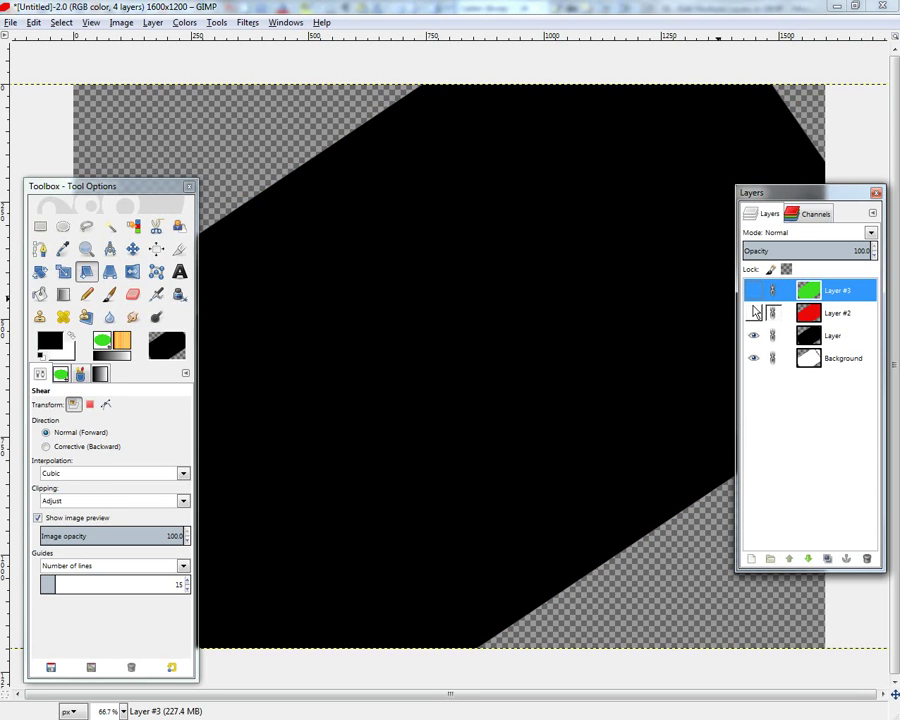
{"action": "left_click", "coordinate": [754, 336]}
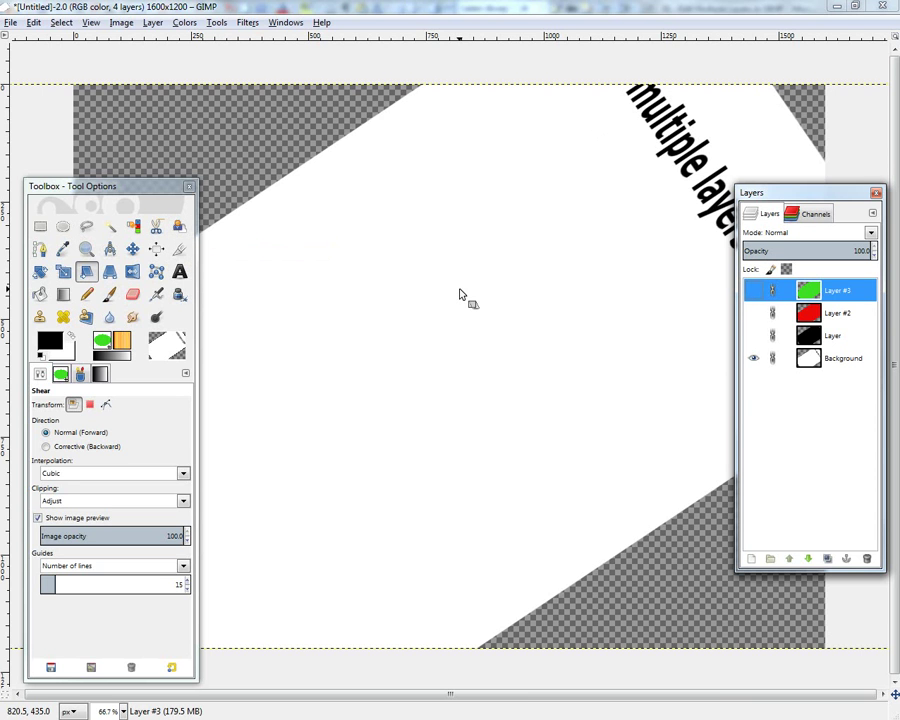
Step: Undo back to all layers visible and rotated only, then drag the Toolbox window aside
{"action": "key", "text": "ctrl+z"}
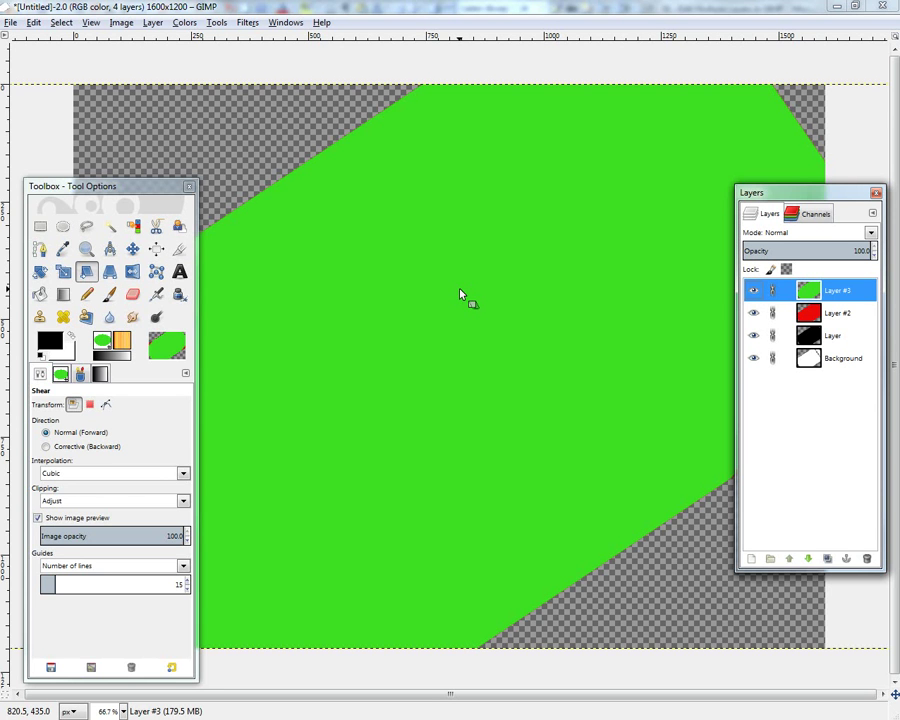
{"action": "key", "text": "ctrl+z"}
{"action": "key", "text": "ctrl+z"}
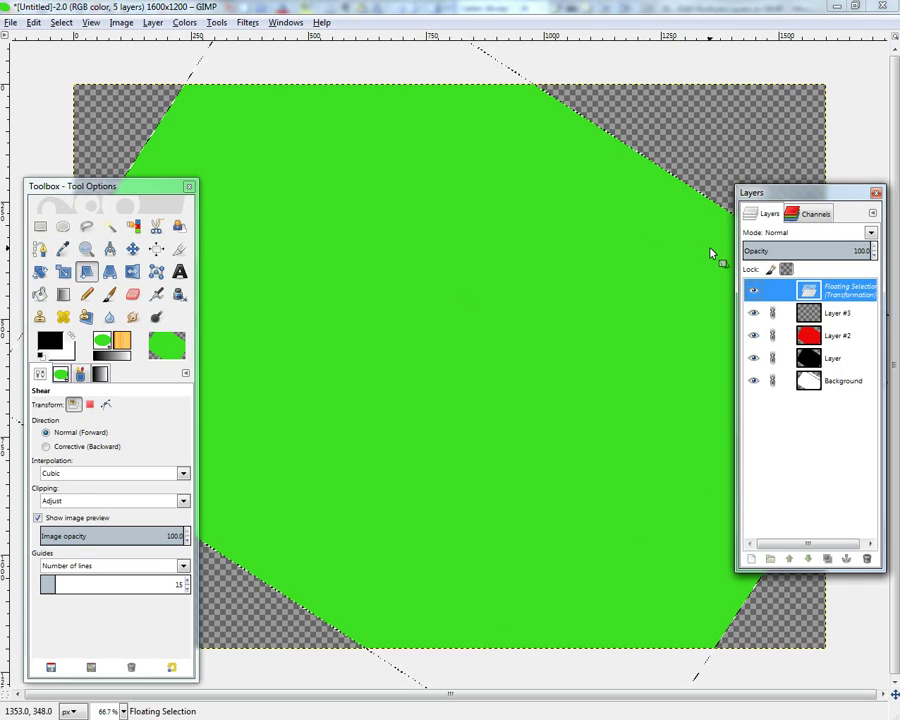
{"action": "key", "text": "ctrl+h"}
{"action": "key", "text": "shift+r"}
{"action": "left_click_drag", "start_coordinate": [145, 195], "coordinate": [216, 136]}
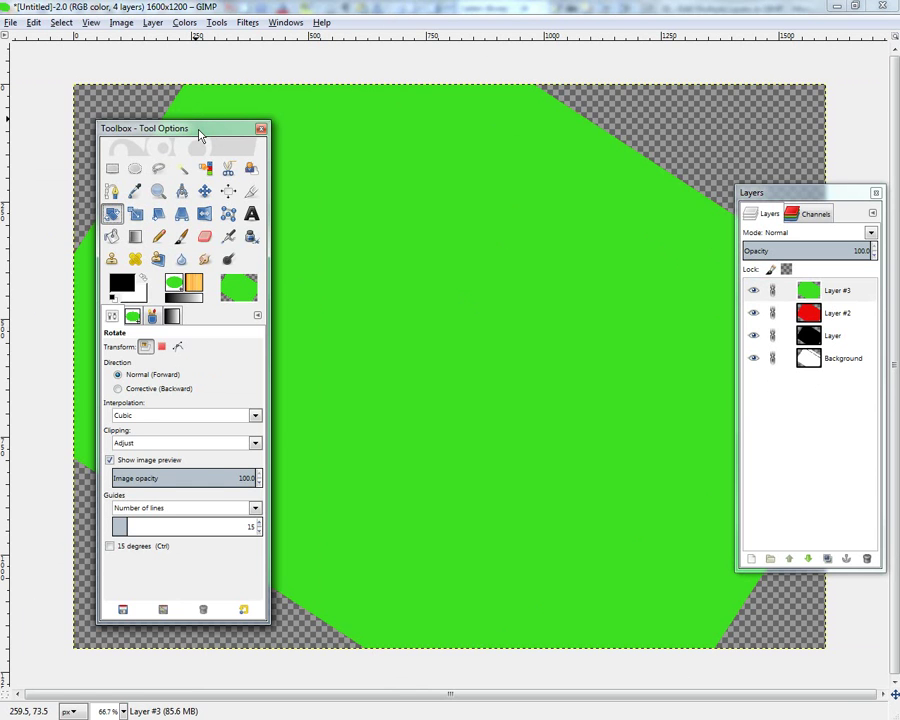
{"action": "left_click_drag", "start_coordinate": [198, 132], "coordinate": [188, 124]}
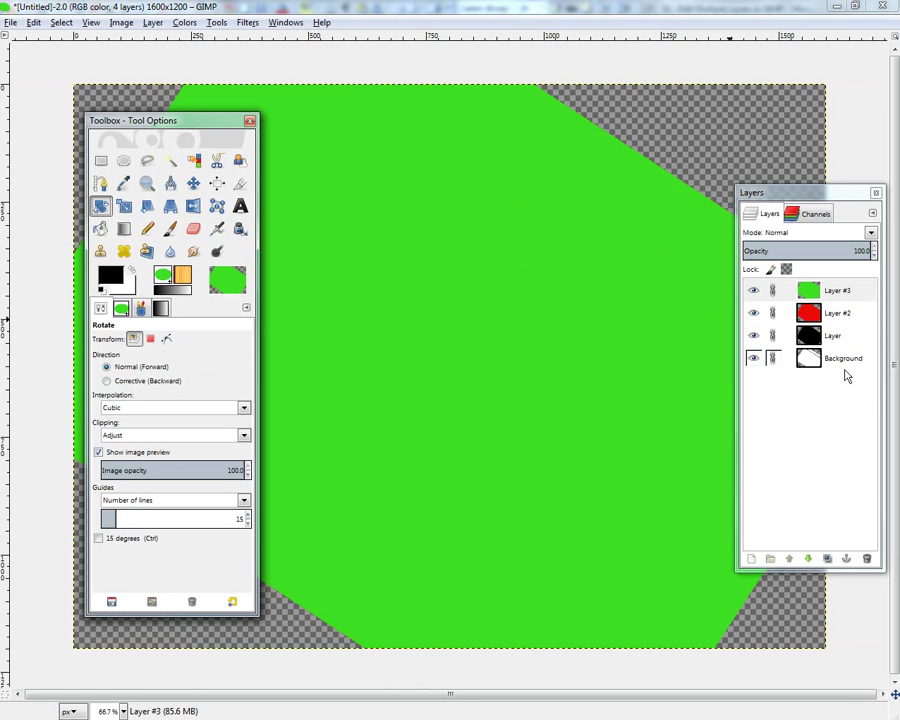